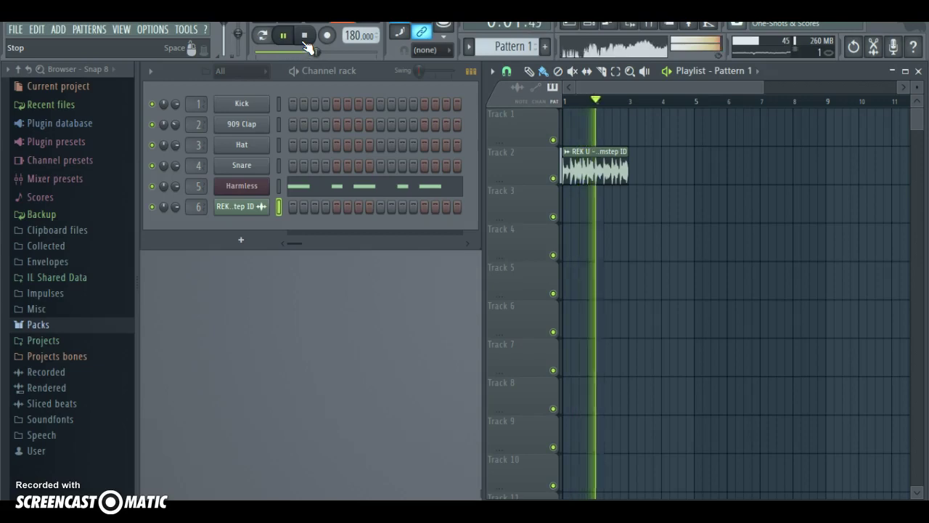
Step: Stop playback and view the Harmless channel's synth settings
click(306, 42)
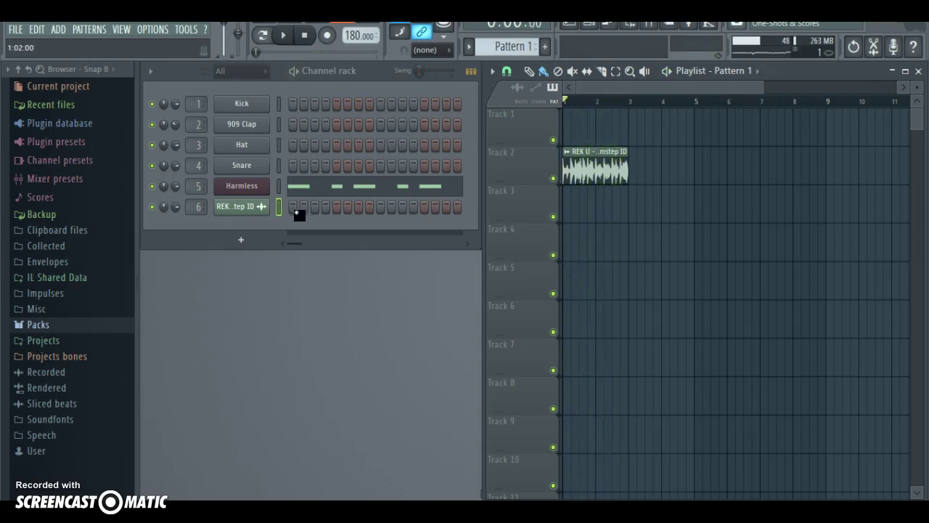
click(249, 188)
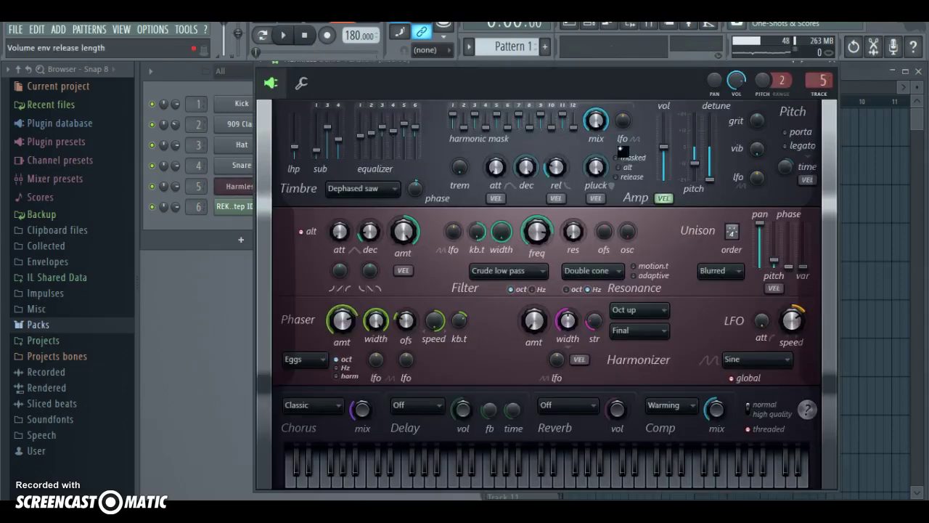
click(828, 67)
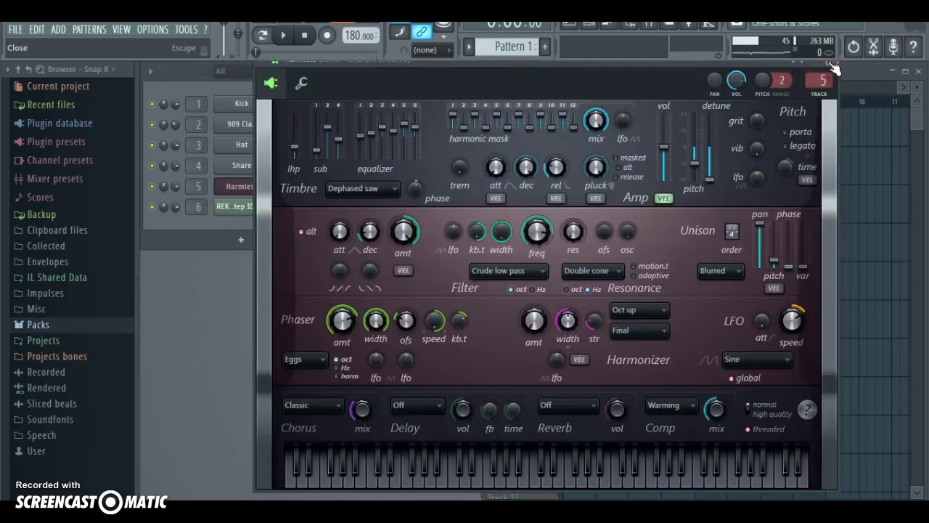
click(827, 65)
Step: Audition Pattern 1 in pattern mode and stop playback
click(283, 35)
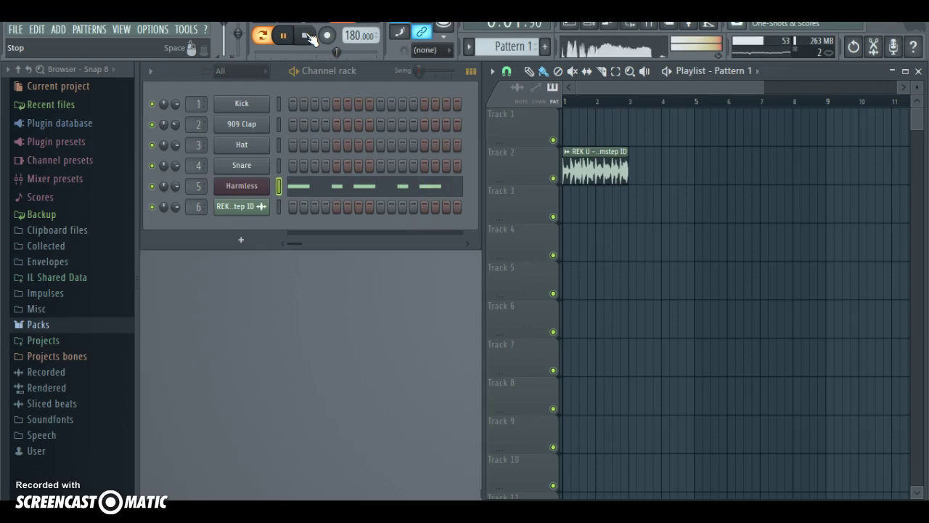
click(307, 36)
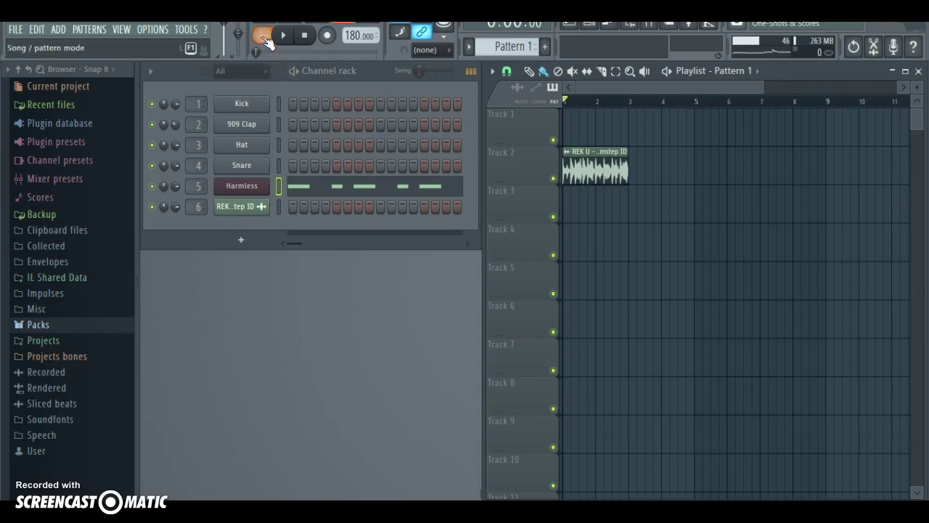
click(264, 38)
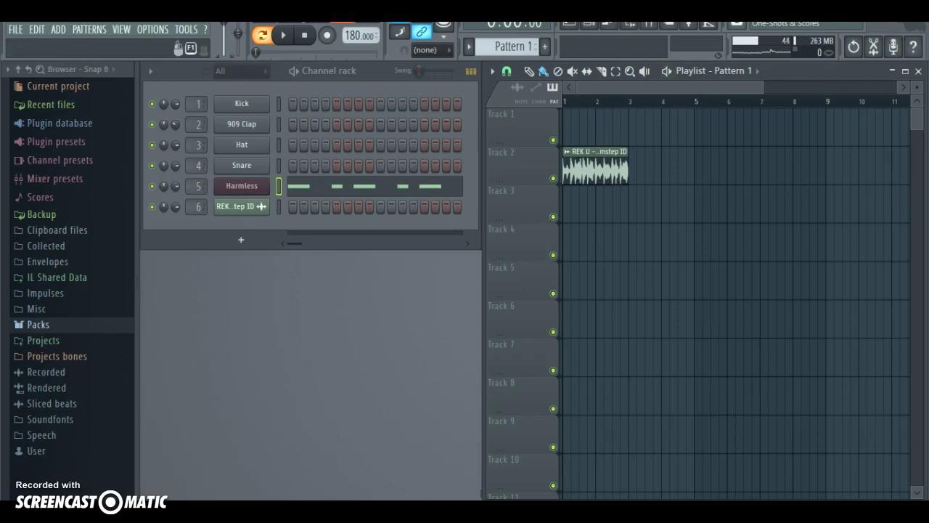
Step: Inspect the Patcher effect on the Harmless channel's mixer track, Insert 5, and return to the channel rack
click(280, 183)
click(819, 120)
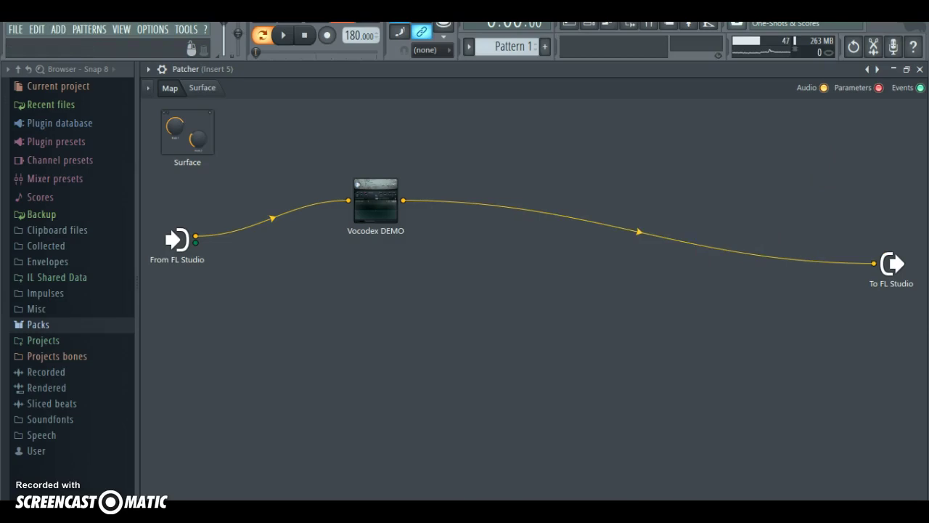
click(920, 69)
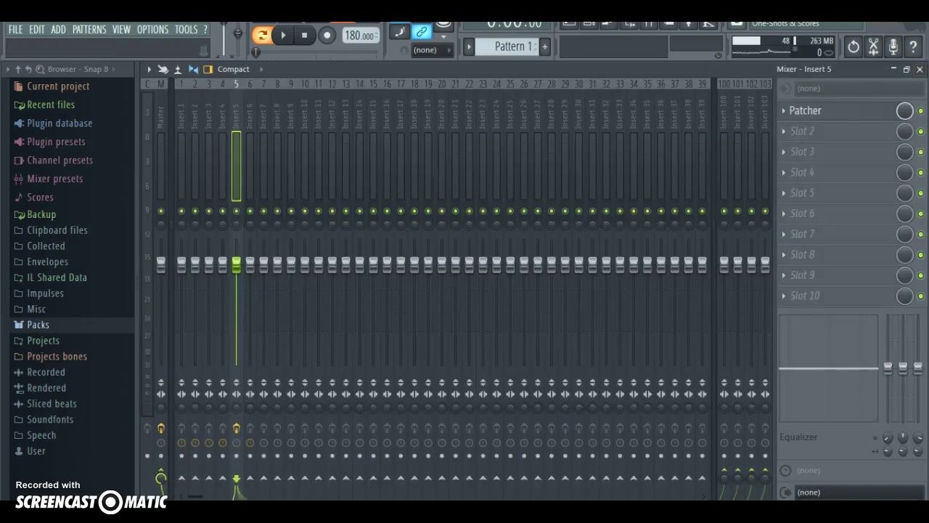
click(920, 69)
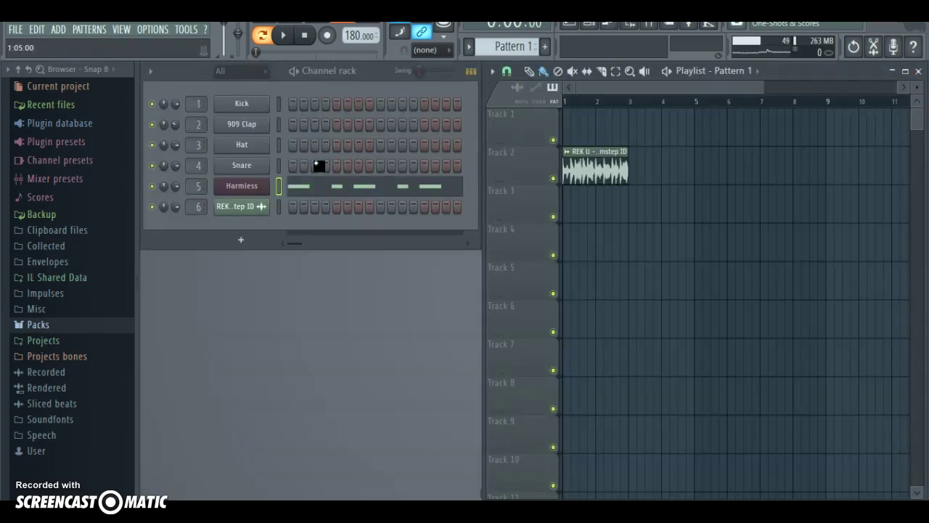
Step: Review the Harmless synth's timbre phase, its list of timbre types and its channel settings page
click(255, 184)
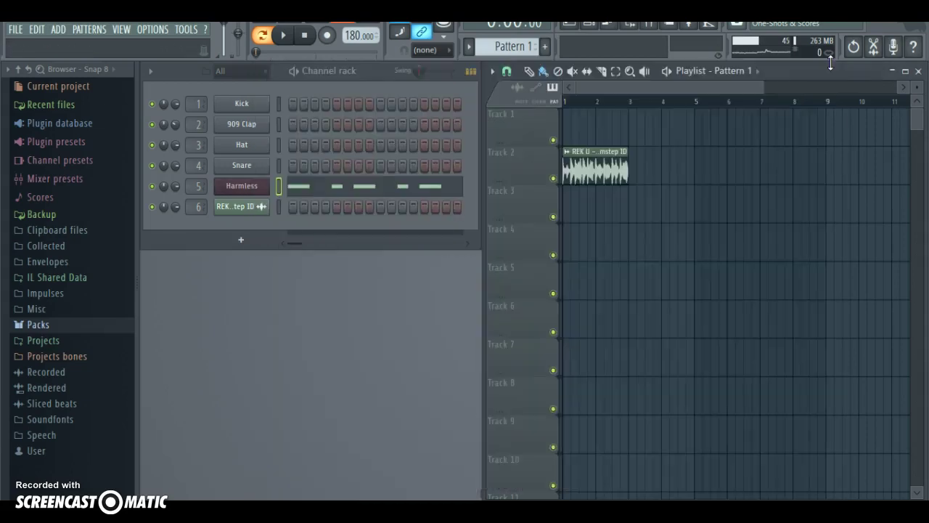
click(830, 60)
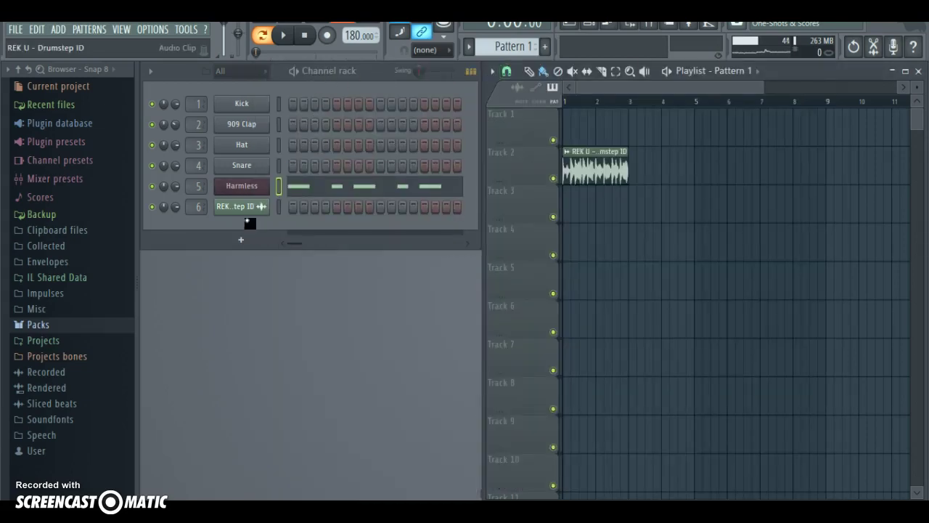
click(254, 190)
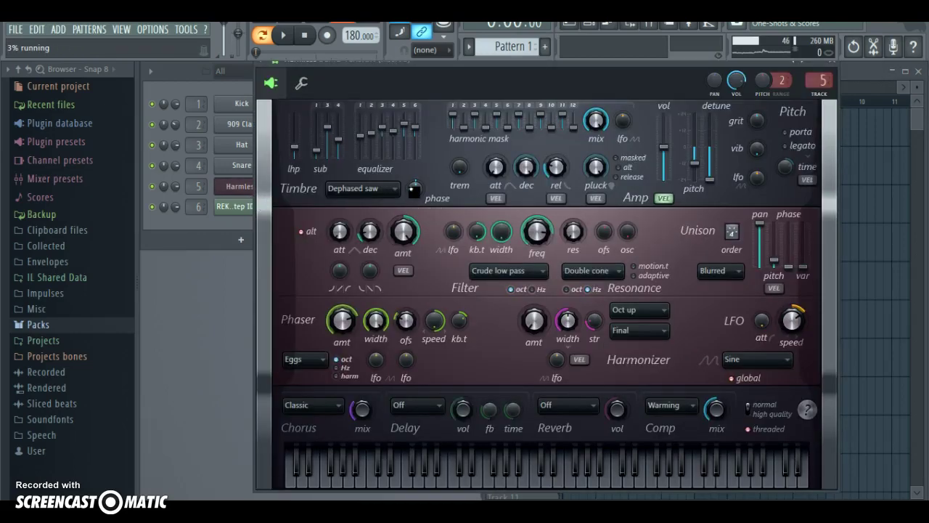
drag(414, 191, 414, 181)
click(365, 194)
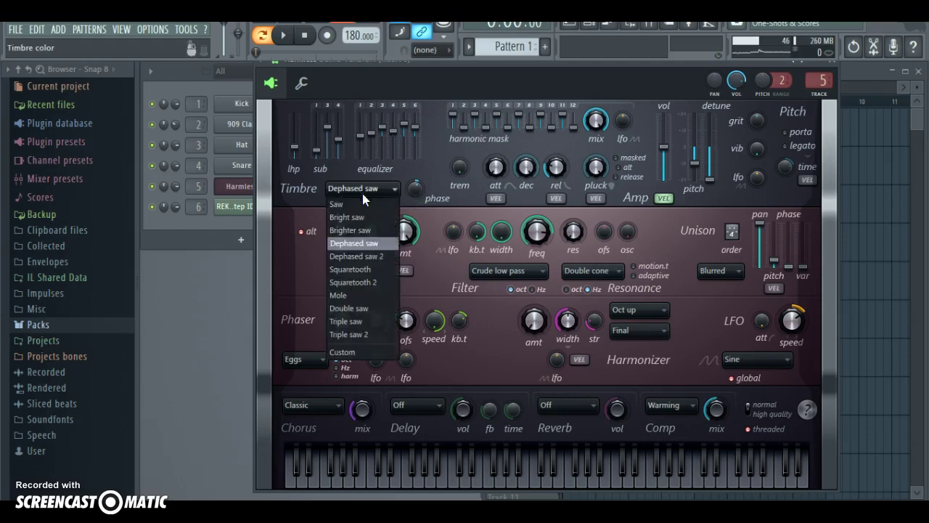
click(428, 156)
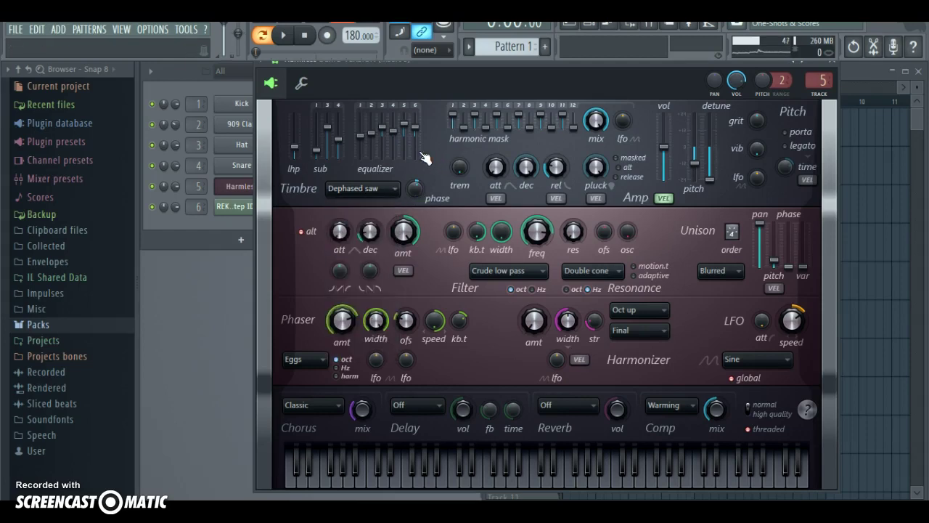
click(302, 84)
click(272, 85)
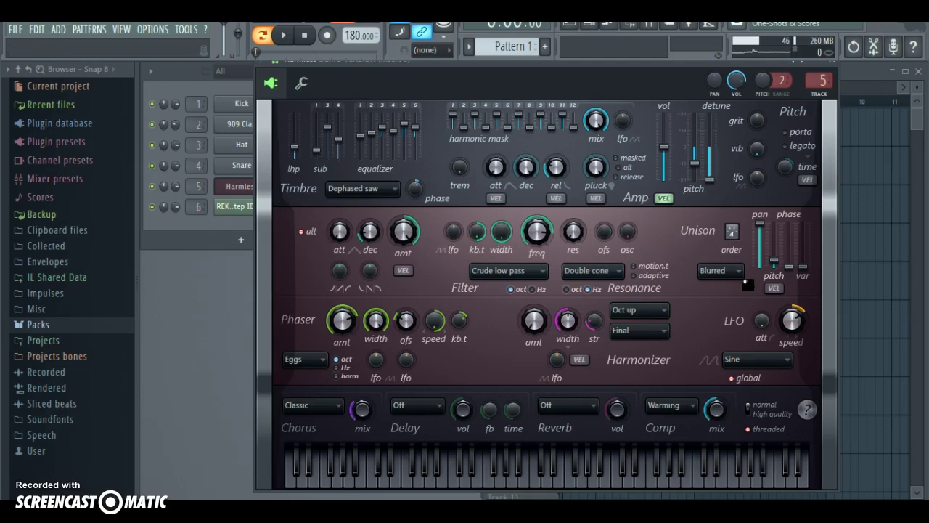
Step: Compare how Pattern 1 sounds with the Harmless unison order at 5 and at 4
drag(738, 234, 734, 237)
click(283, 35)
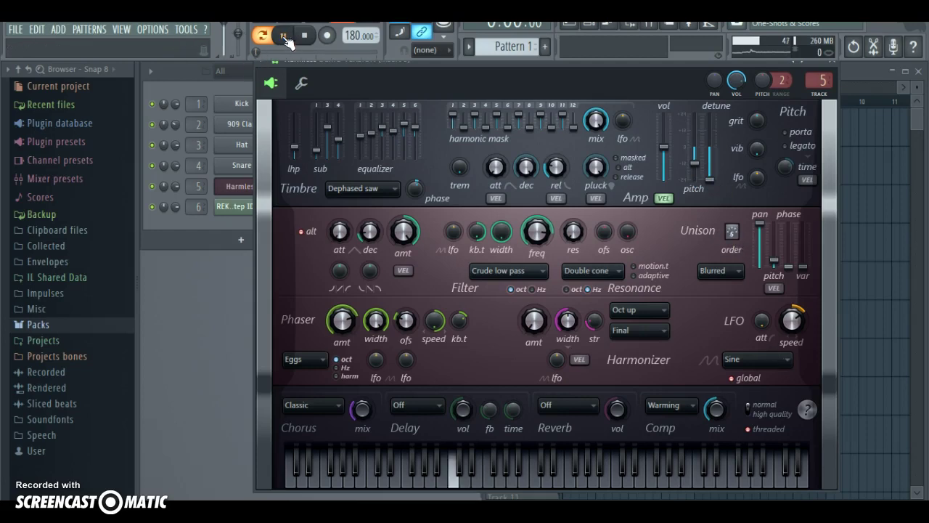
click(304, 36)
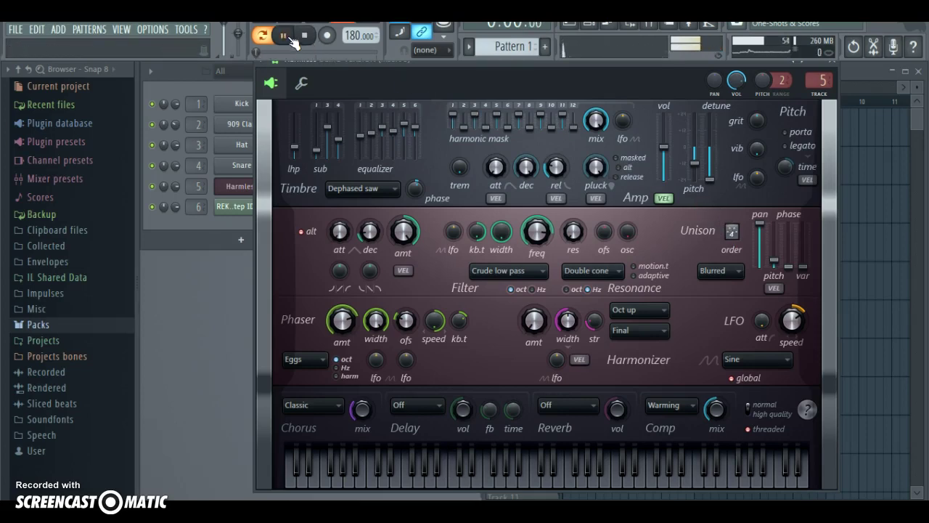
click(283, 35)
click(305, 36)
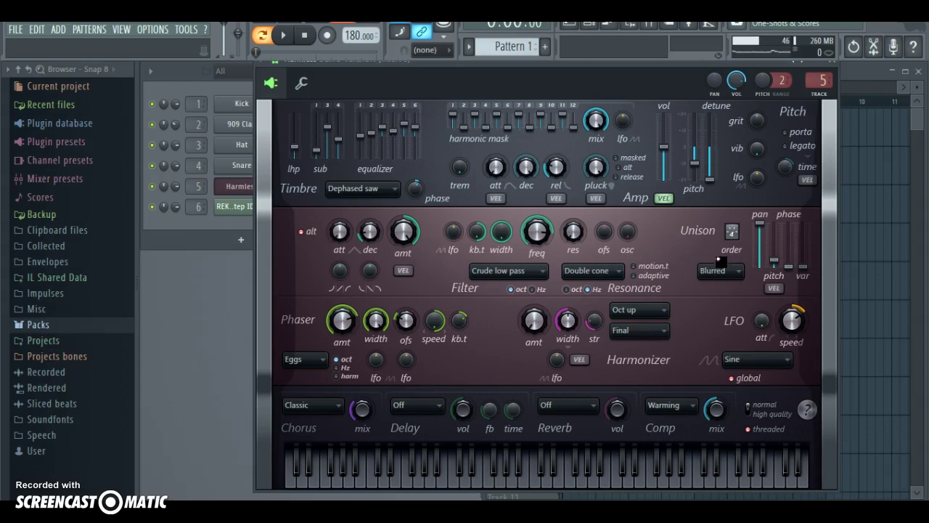
Step: Close Harmless, bring up Vocodex DEMO from the Patcher on Insert 5, and audition Pattern 1 through it
click(835, 74)
key(F9)
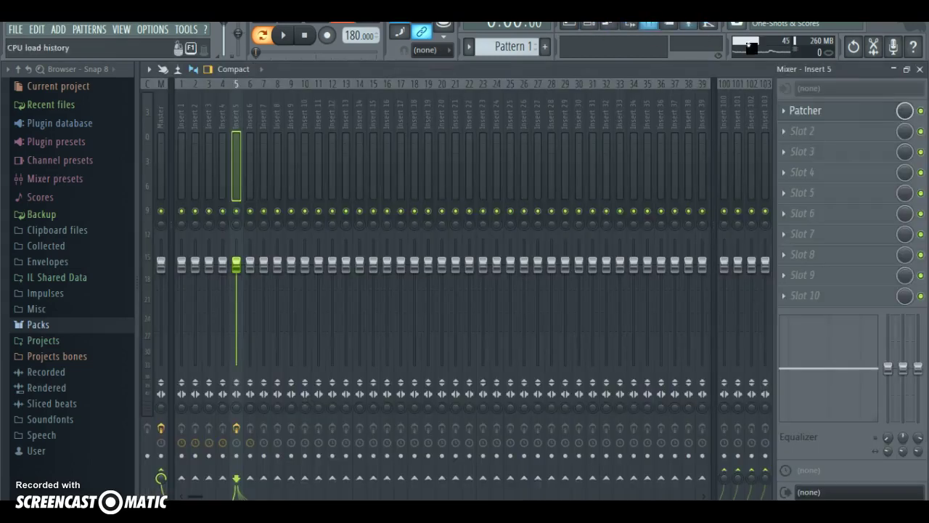
click(835, 114)
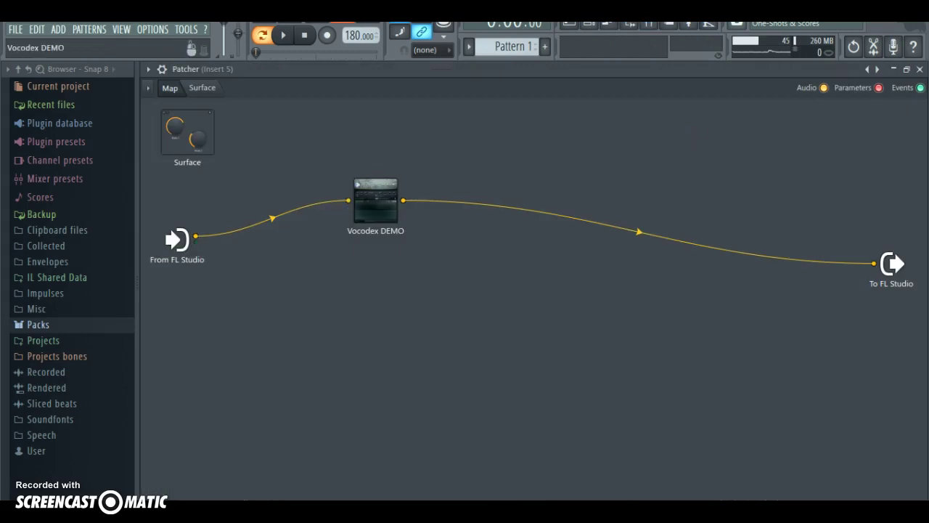
click(379, 212)
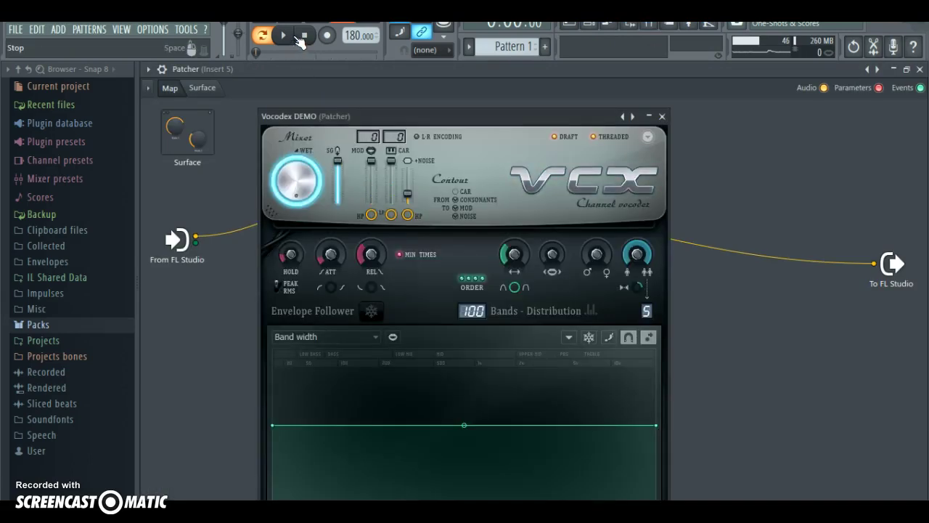
key(space)
click(308, 38)
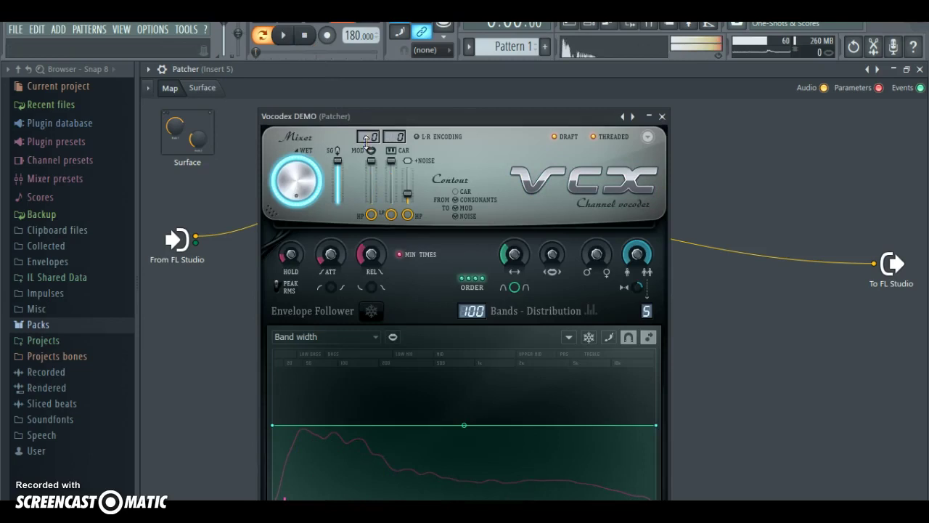
drag(465, 116, 471, 53)
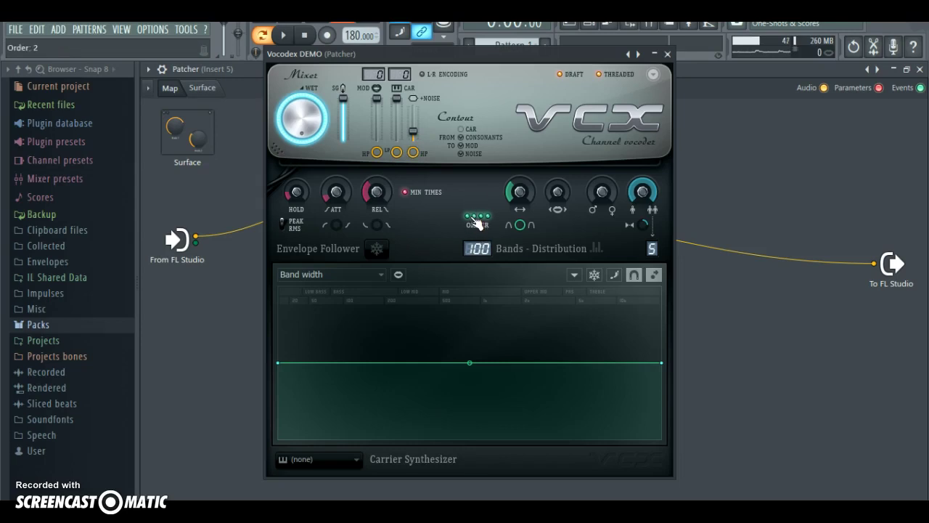
Step: Check the Vocodex band filter order and modulator unison order
drag(482, 223, 486, 228)
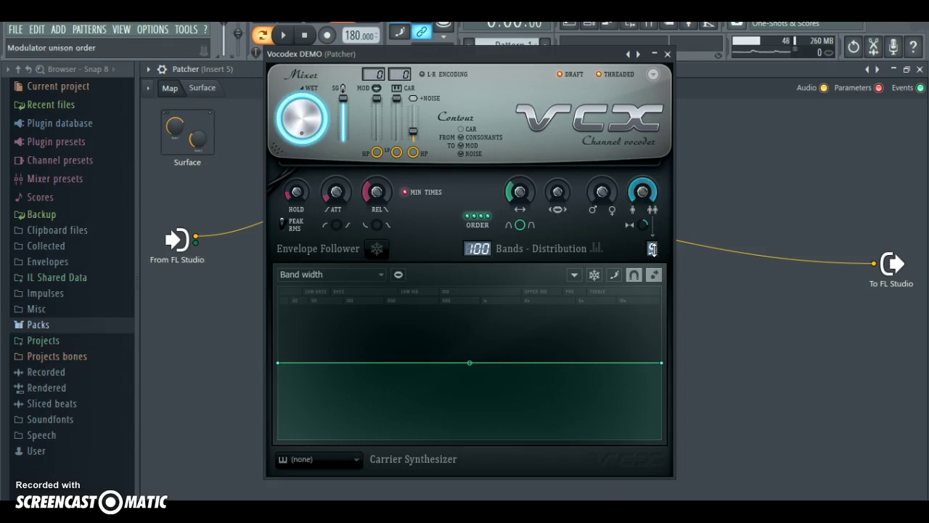
scroll(654, 250, up, 1)
scroll(654, 252, up, 1)
Step: Examine the Vocodex envelopes for Band gain multiplier, Band distribution, Band width, Saturation mix and Saturation curve
click(352, 276)
click(308, 296)
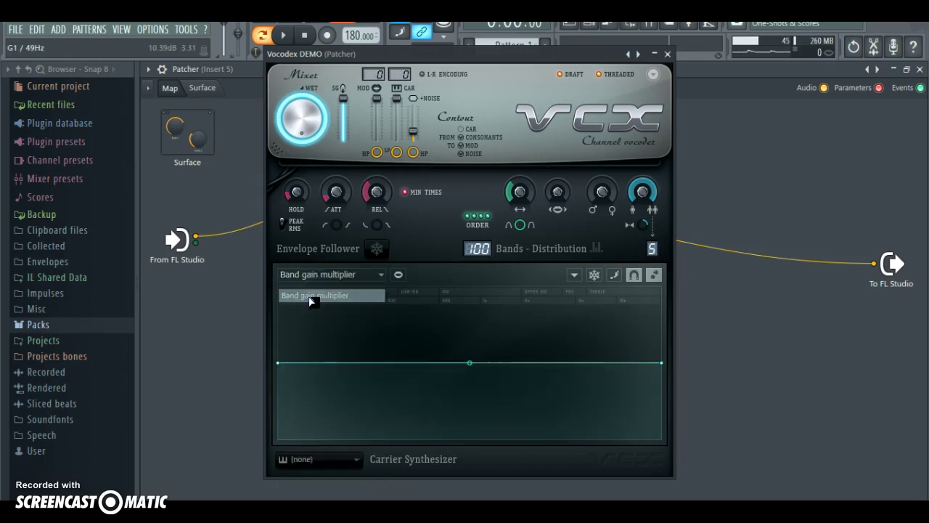
click(326, 276)
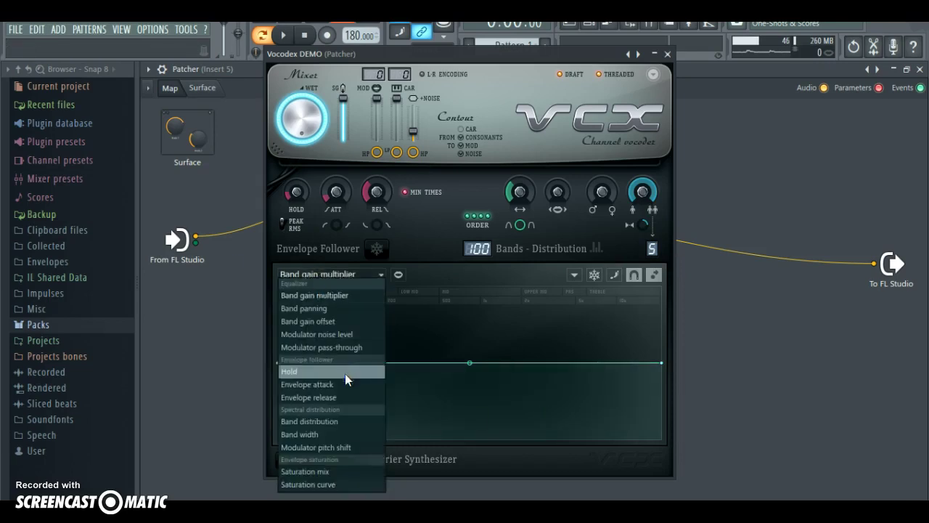
click(322, 474)
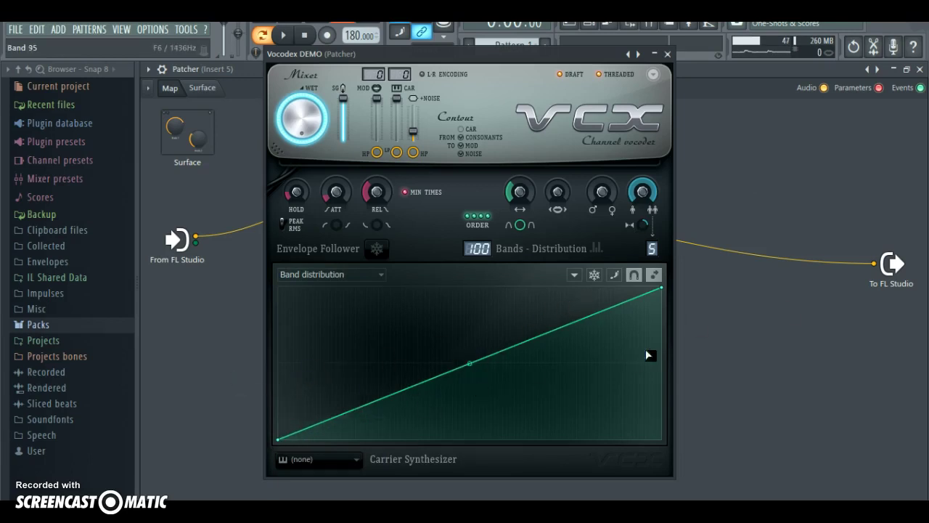
click(370, 275)
click(339, 438)
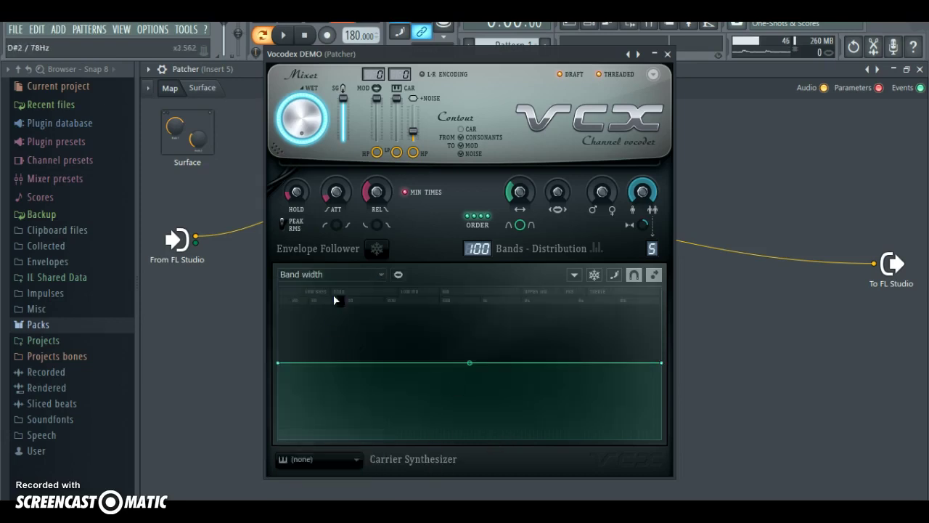
click(341, 275)
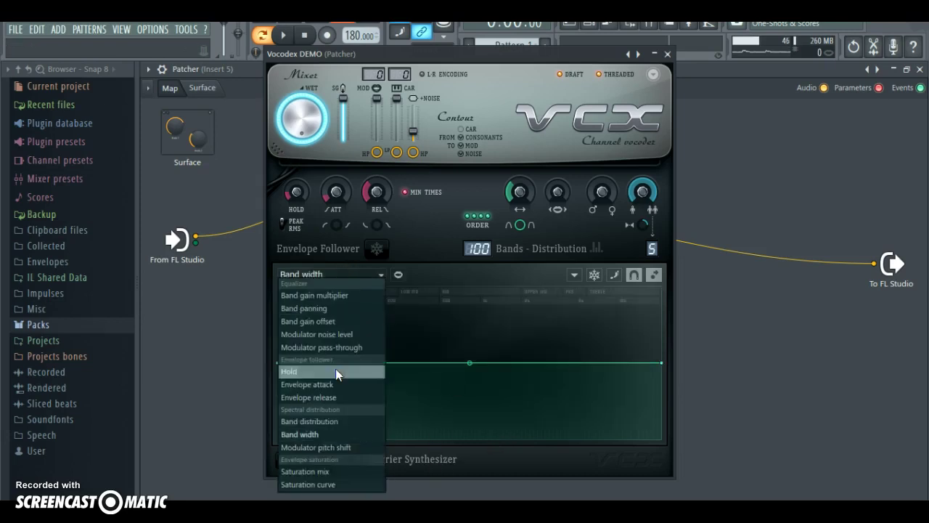
click(353, 474)
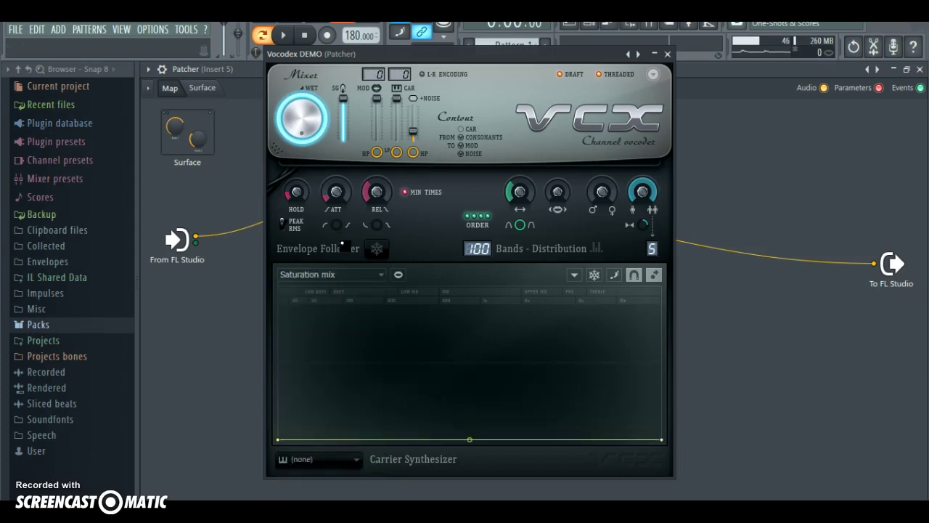
click(347, 276)
click(328, 482)
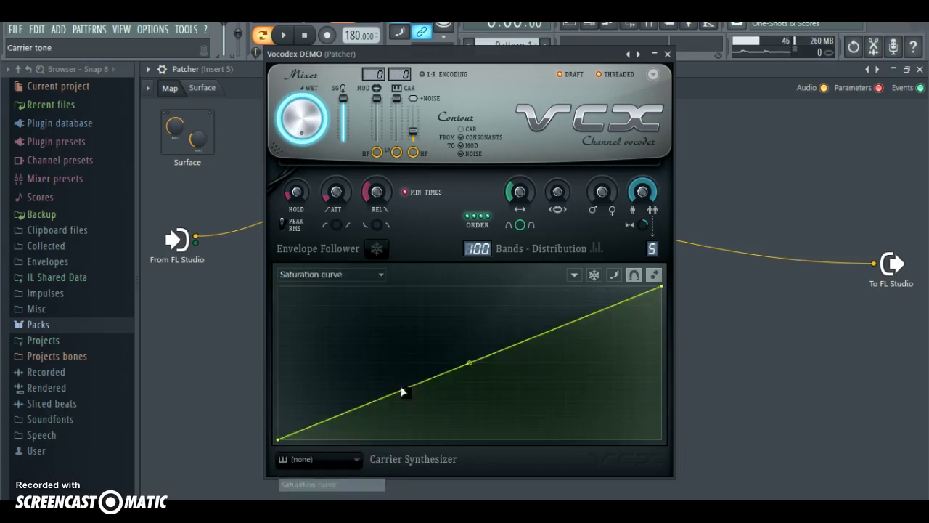
Step: Close the effect and mixer windows, place Pattern 1 at bar 1 of Track 1, and switch to song mode
click(668, 54)
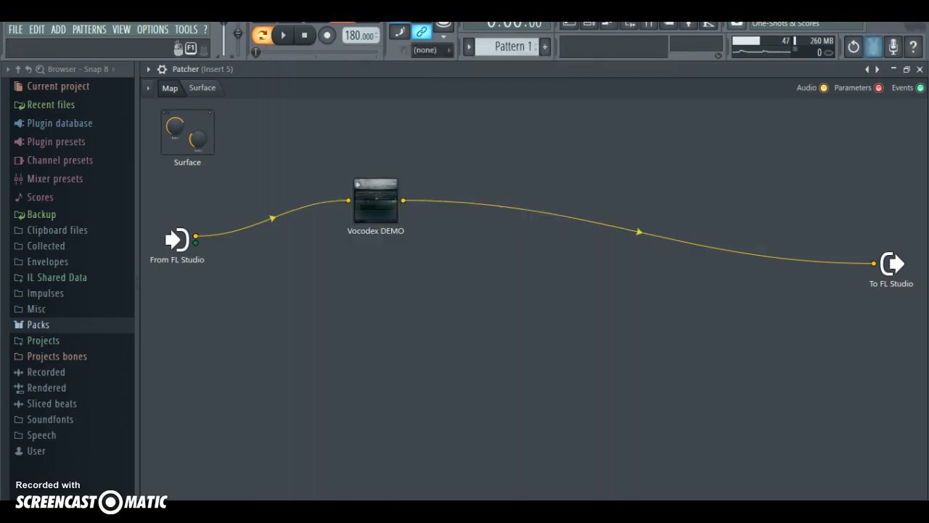
click(920, 69)
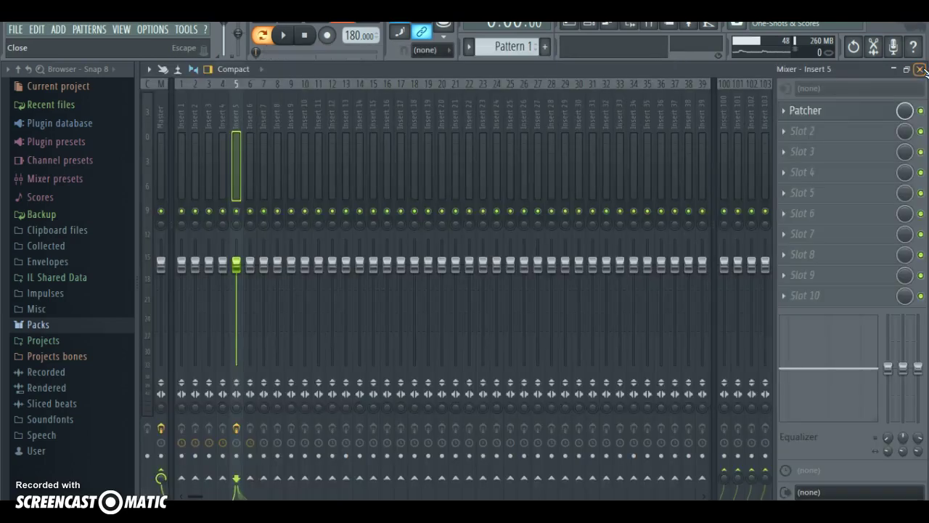
click(921, 71)
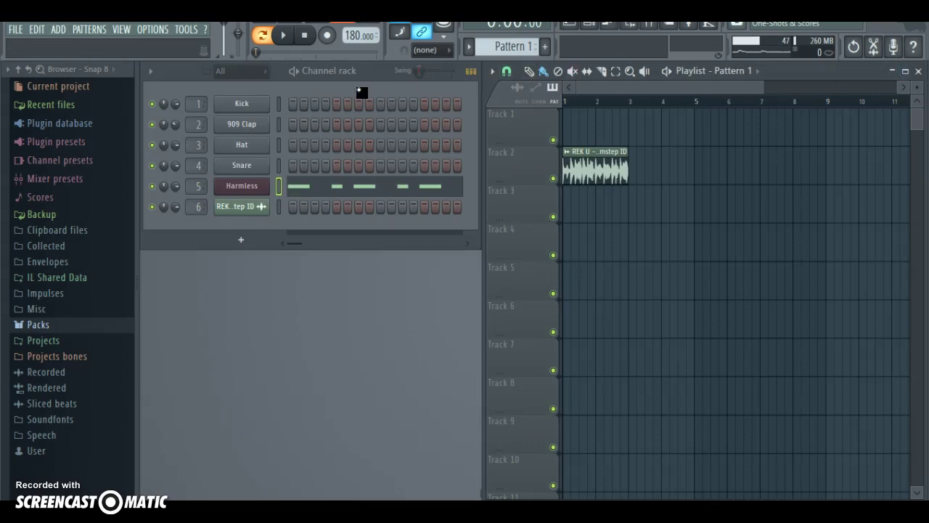
click(568, 127)
key(l)
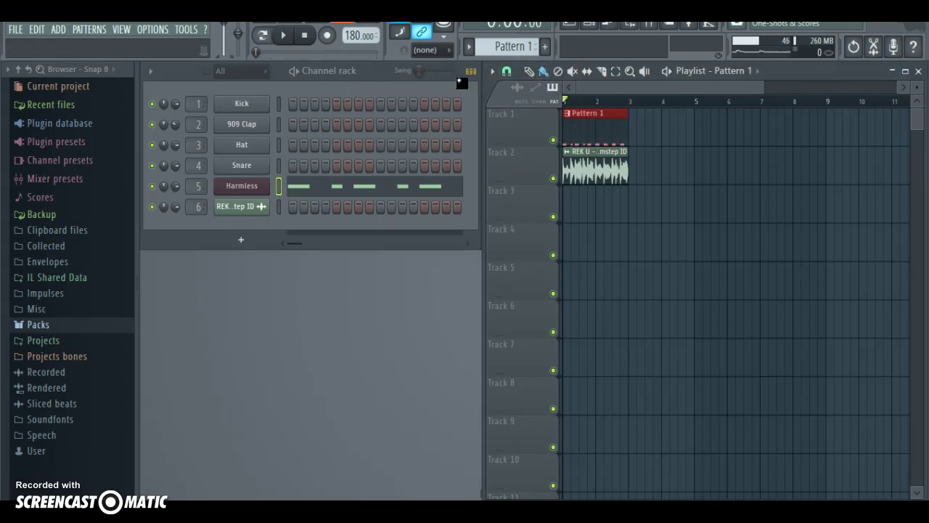
Step: Solo Track 2 in the playlist and audition the original REK U audio clip on its own, stopping playback after a short listen
ctrl+click(553, 178)
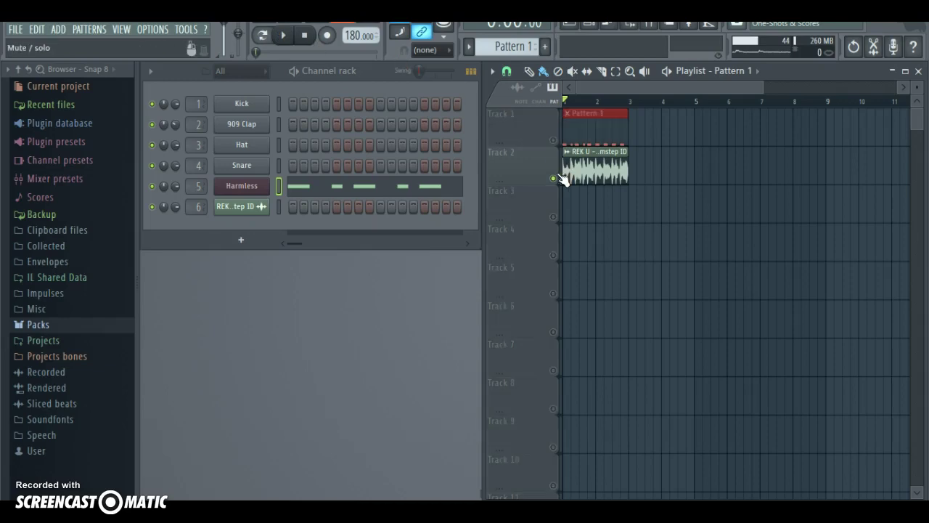
click(283, 35)
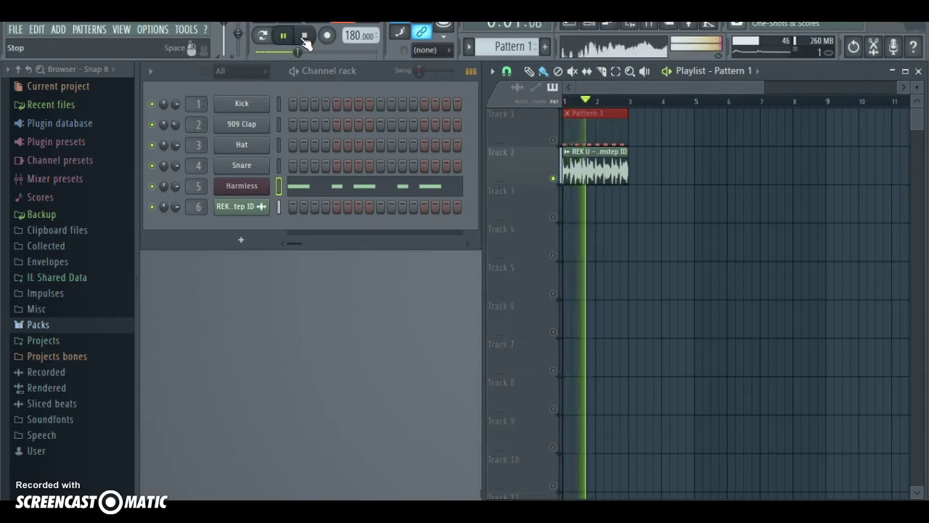
click(305, 36)
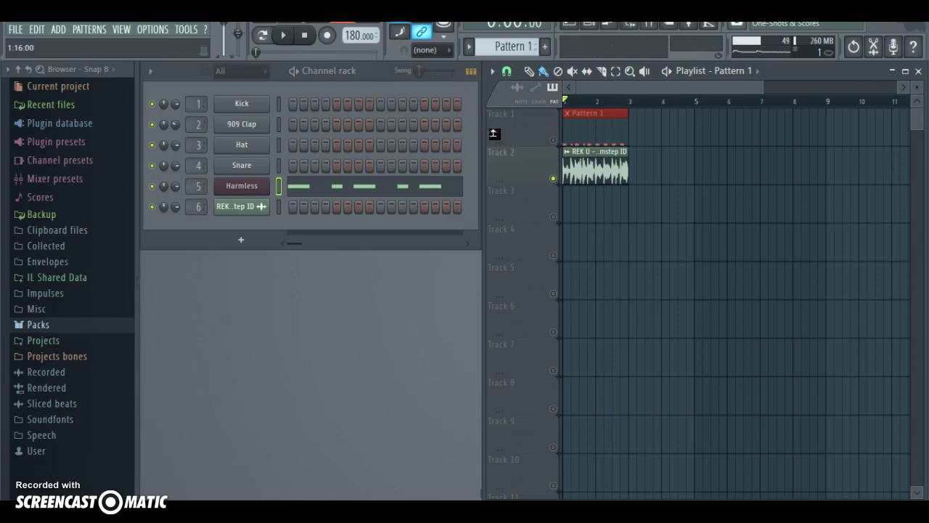
Step: Switch the solo from Track 2 to Track 1 and audition the recreated bass in Pattern 1 on its own
ctrl+click(554, 178)
ctrl+click(553, 140)
click(283, 34)
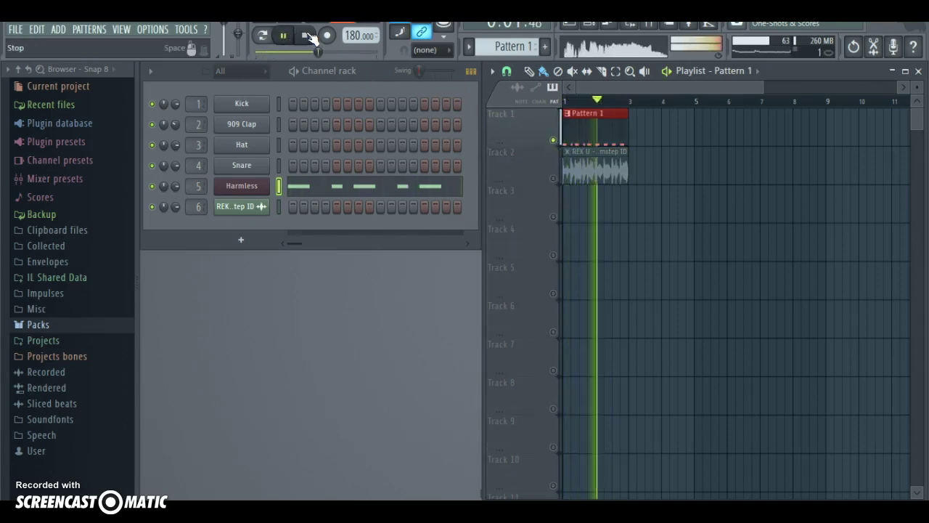
click(303, 36)
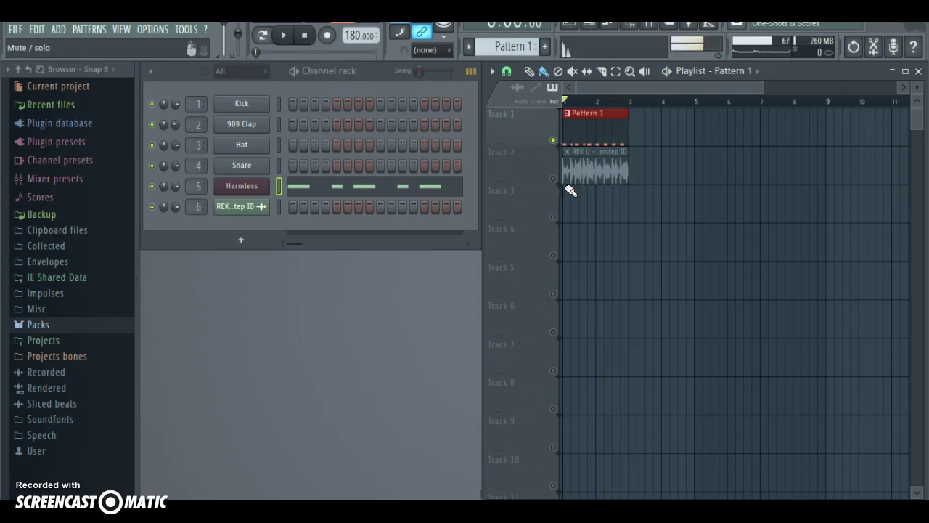
Step: Unsolo Track 1 to re-enable all playlist tracks, and audition Pattern 1 together with the REK U clip
ctrl+click(553, 140)
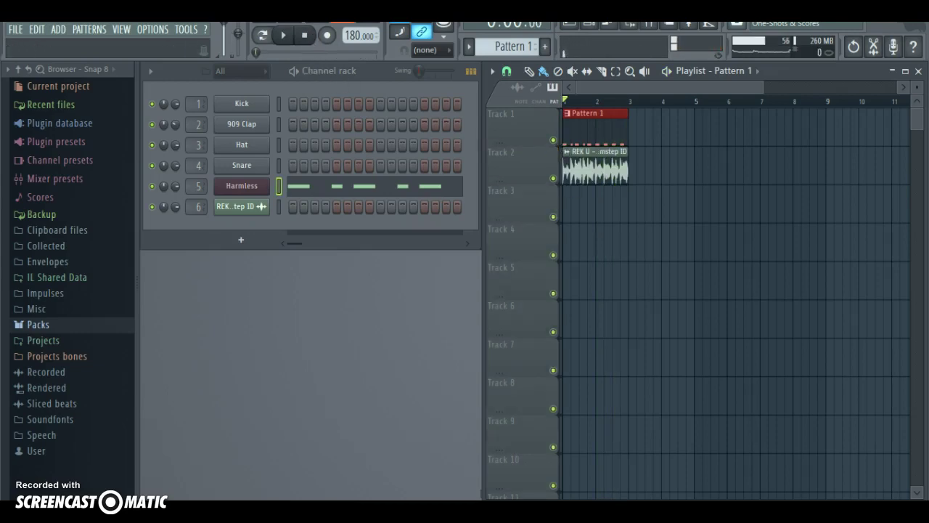
click(290, 35)
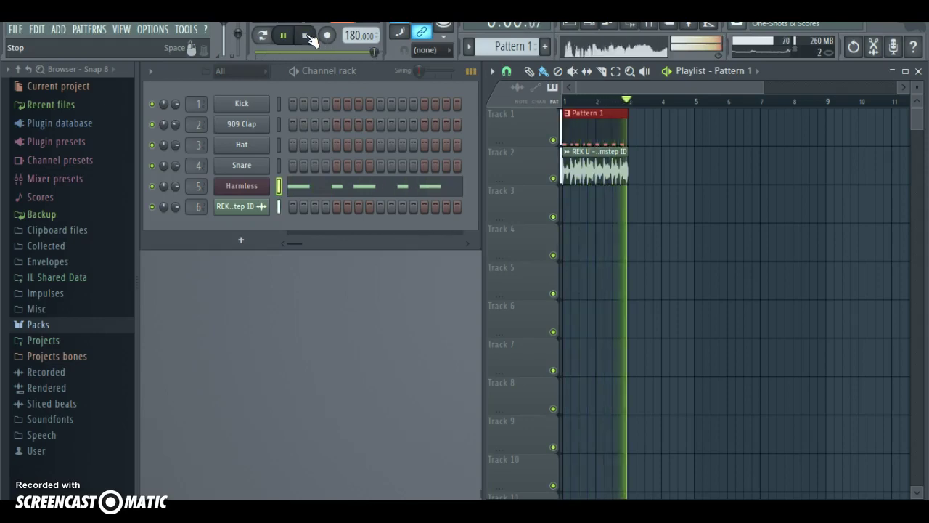
click(309, 36)
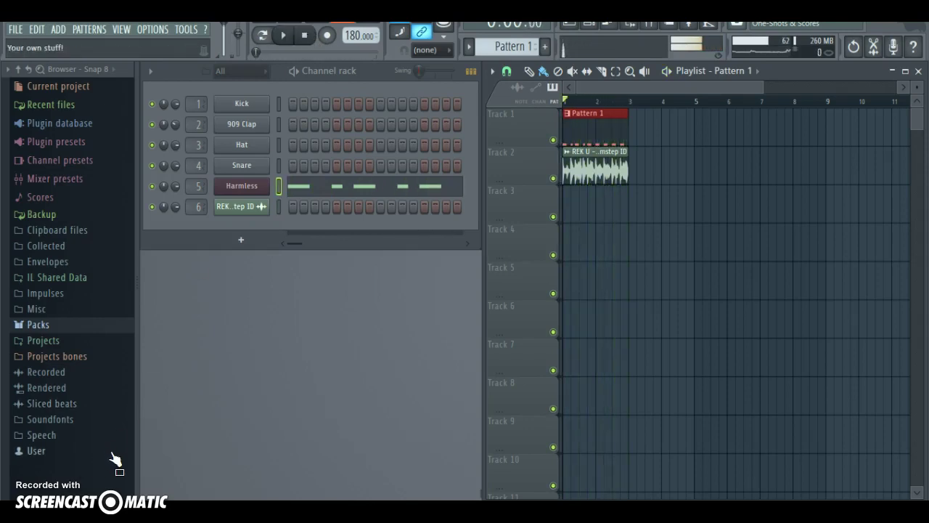